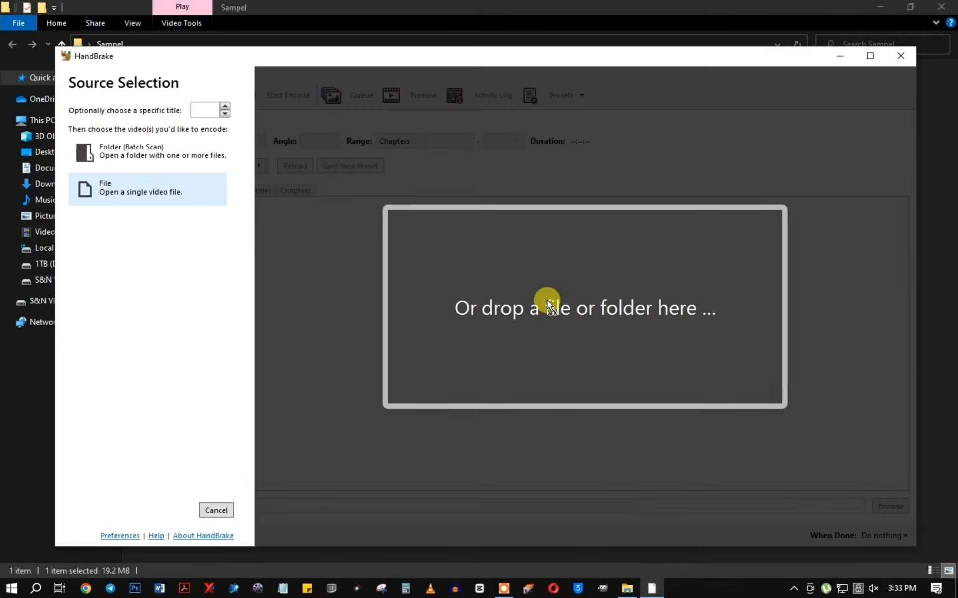
Step: Load the sample video 01 as the source and close the file explorer window behind it
{"action": "left_click_drag", "start_coordinate": [547, 301], "coordinate": [547, 301]}
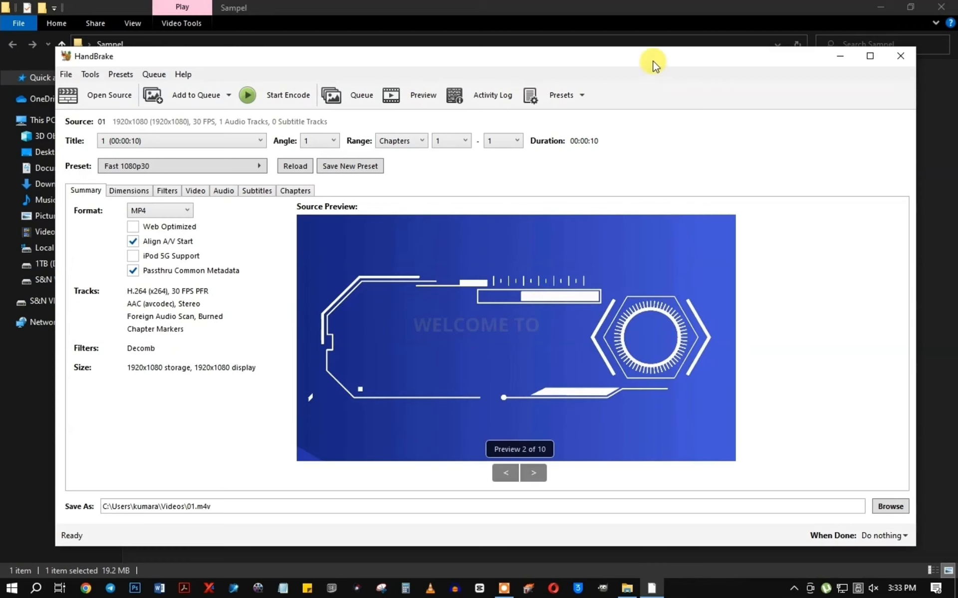
{"action": "left_click", "coordinate": [942, 7]}
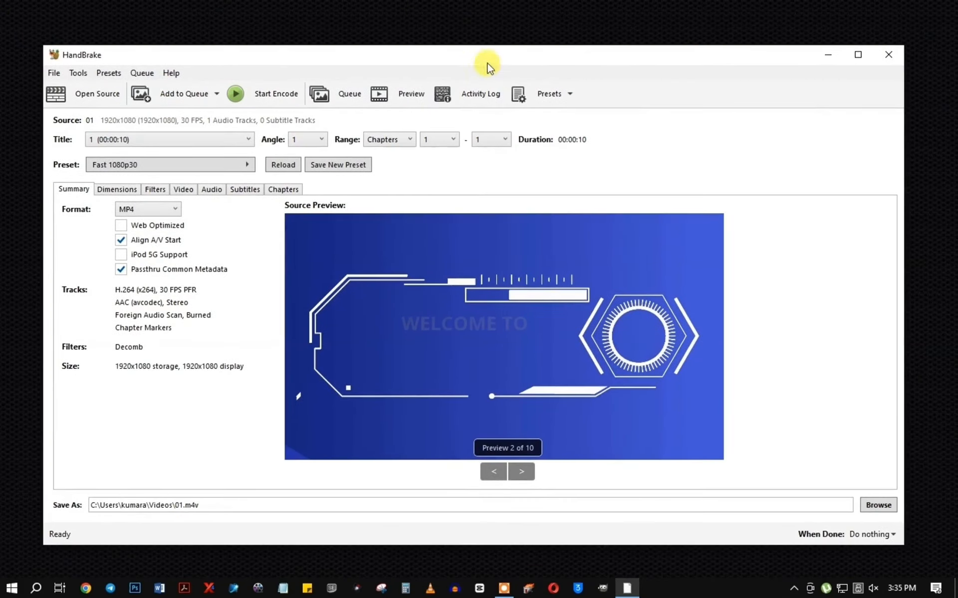
{"action": "left_click_drag", "start_coordinate": [491, 58], "coordinate": [500, 58]}
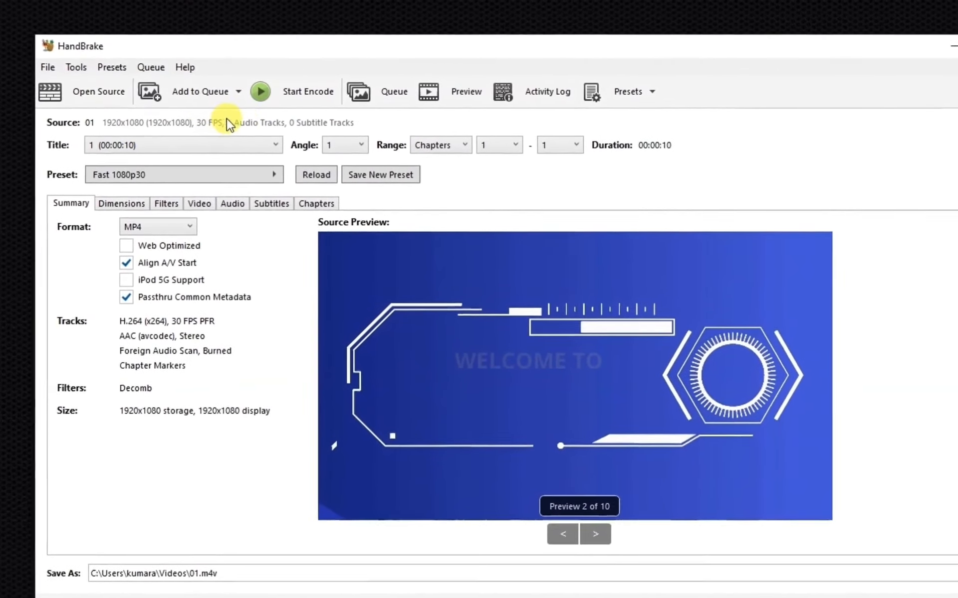
Step: Review the available source titles, encoding presets and output container formats without changing the selections
{"action": "left_click", "coordinate": [163, 148]}
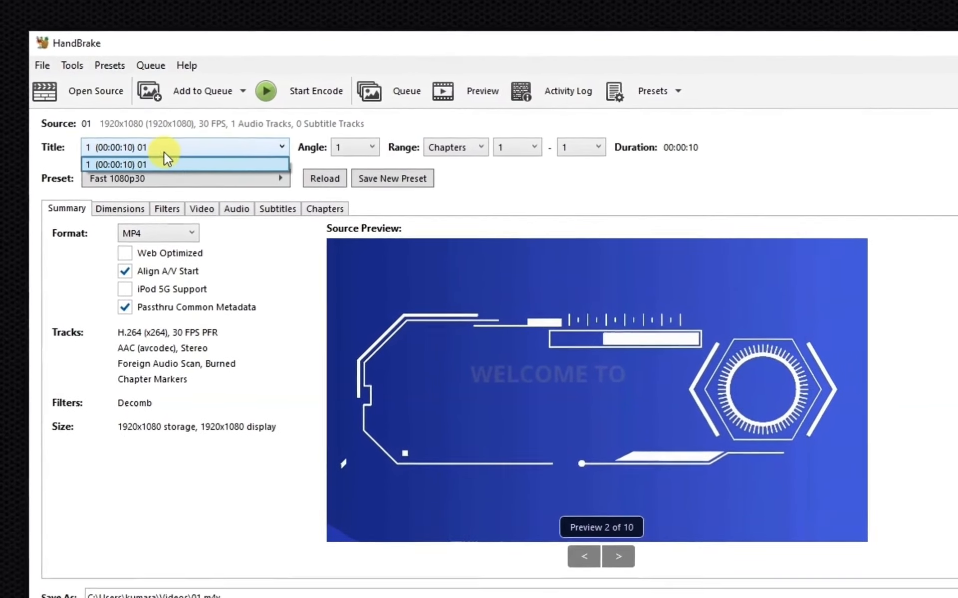
{"action": "left_click", "coordinate": [163, 152]}
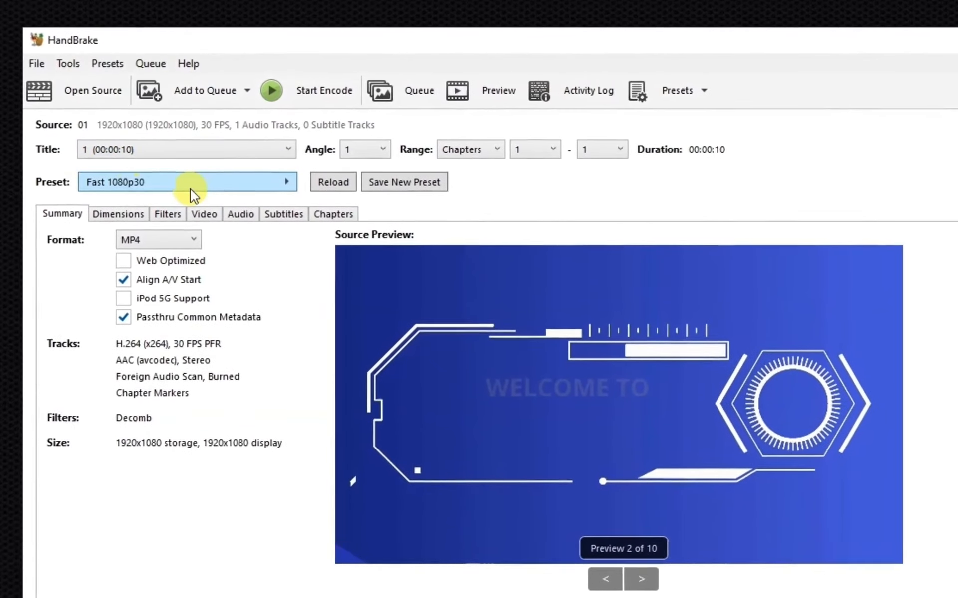
{"action": "left_click", "coordinate": [239, 184]}
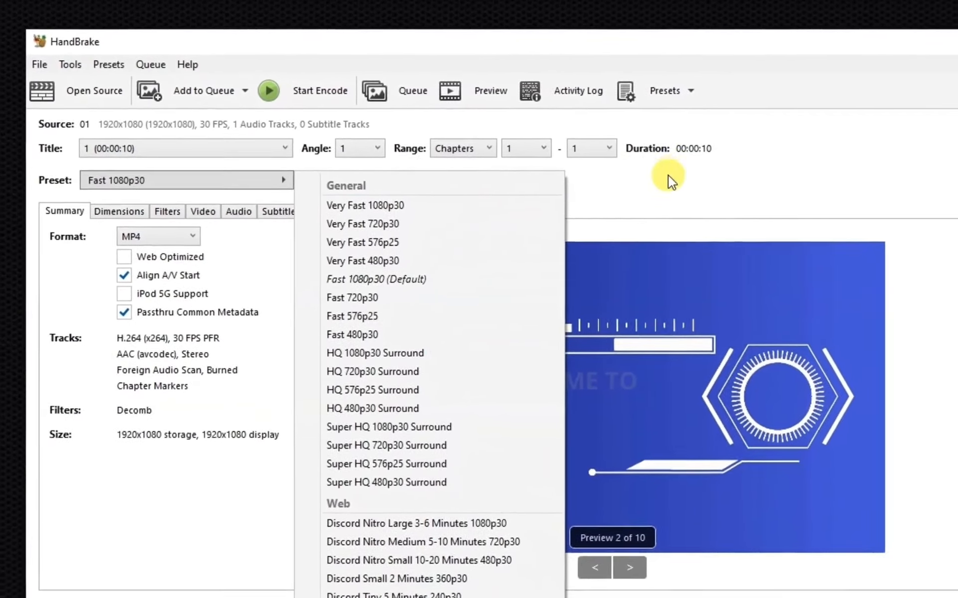
{"action": "left_click", "coordinate": [663, 182]}
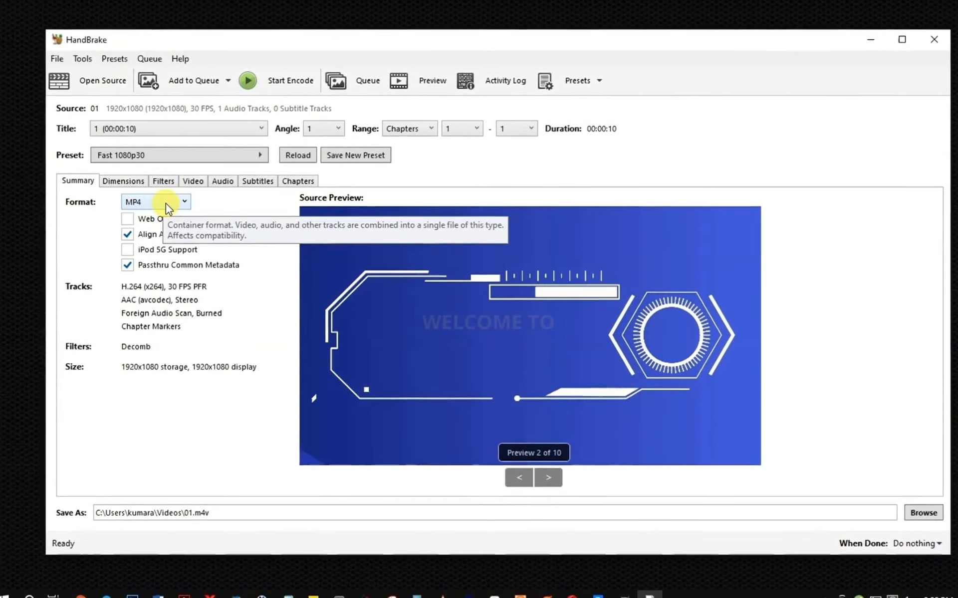
{"action": "left_click", "coordinate": [166, 202]}
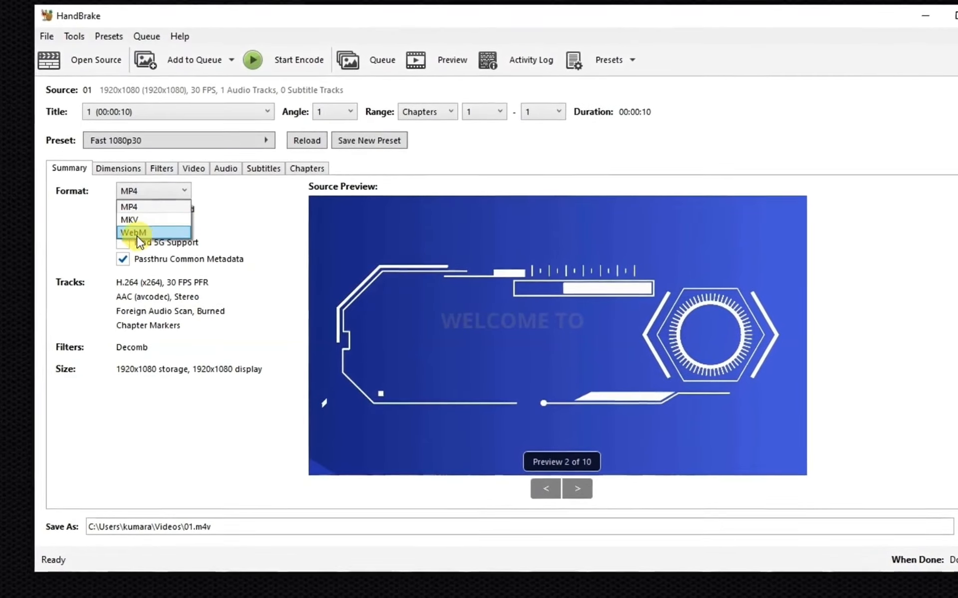
{"action": "left_click", "coordinate": [160, 190]}
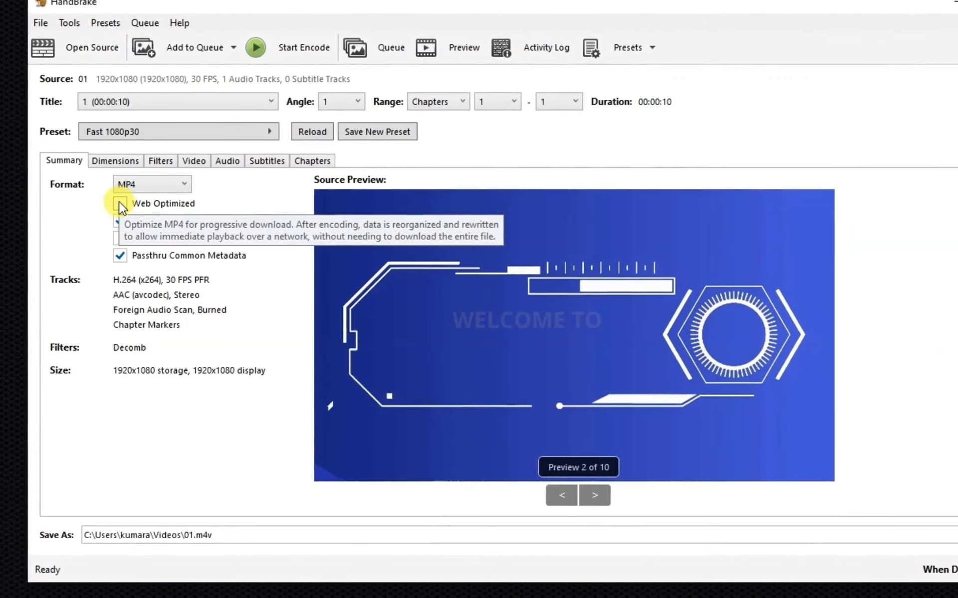
Step: Try toggling the Web Optimized option and the Optimal Size scaling option, restoring each to its original setting
{"action": "left_click", "coordinate": [119, 204]}
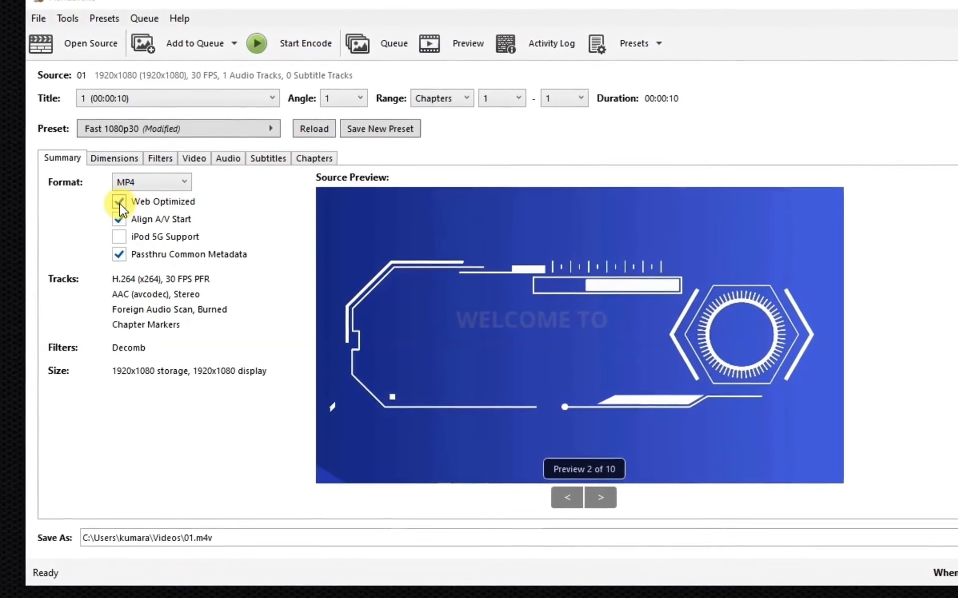
{"action": "left_click", "coordinate": [142, 202]}
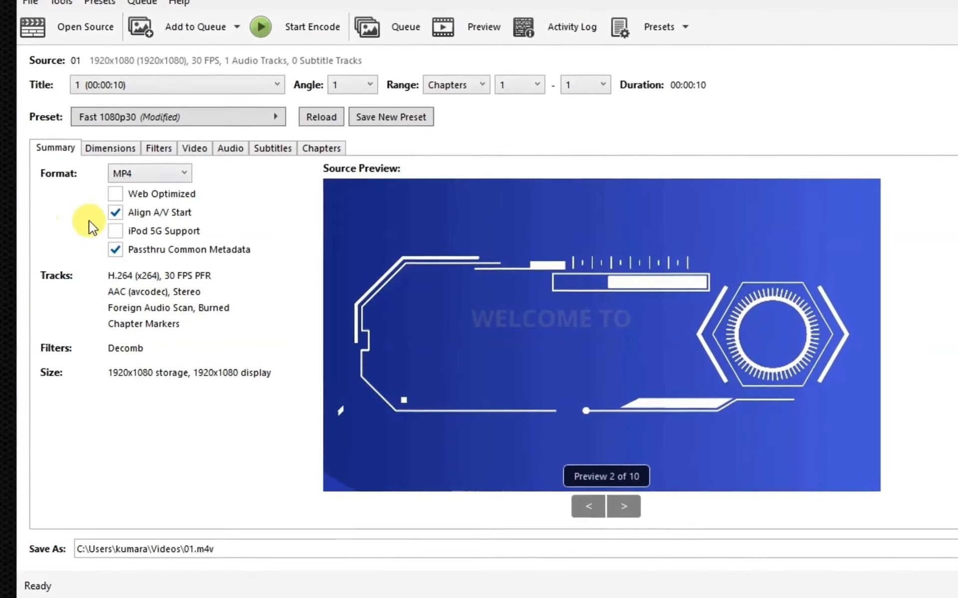
{"action": "left_click", "coordinate": [116, 146]}
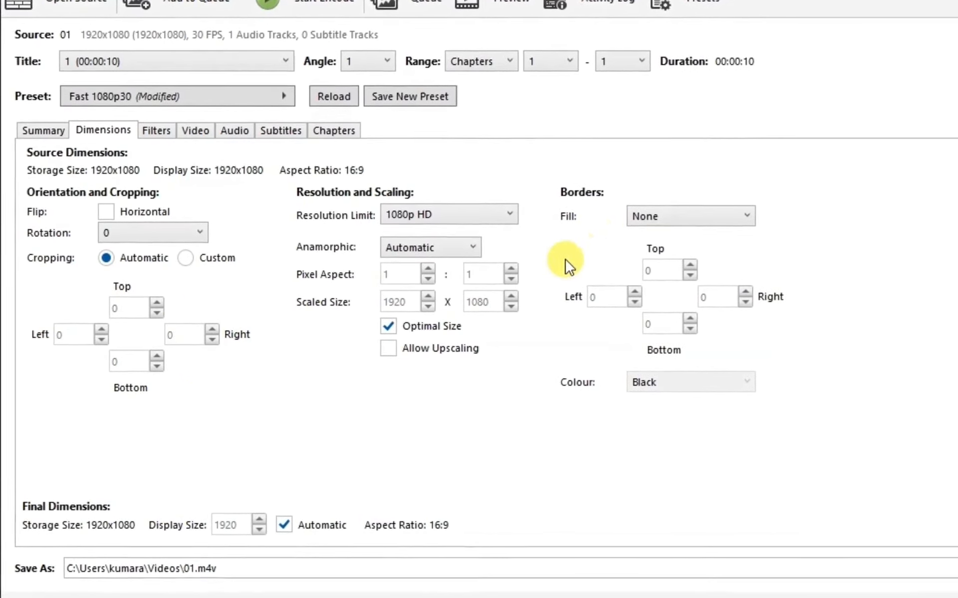
{"action": "left_click", "coordinate": [388, 325]}
{"action": "left_click", "coordinate": [390, 325]}
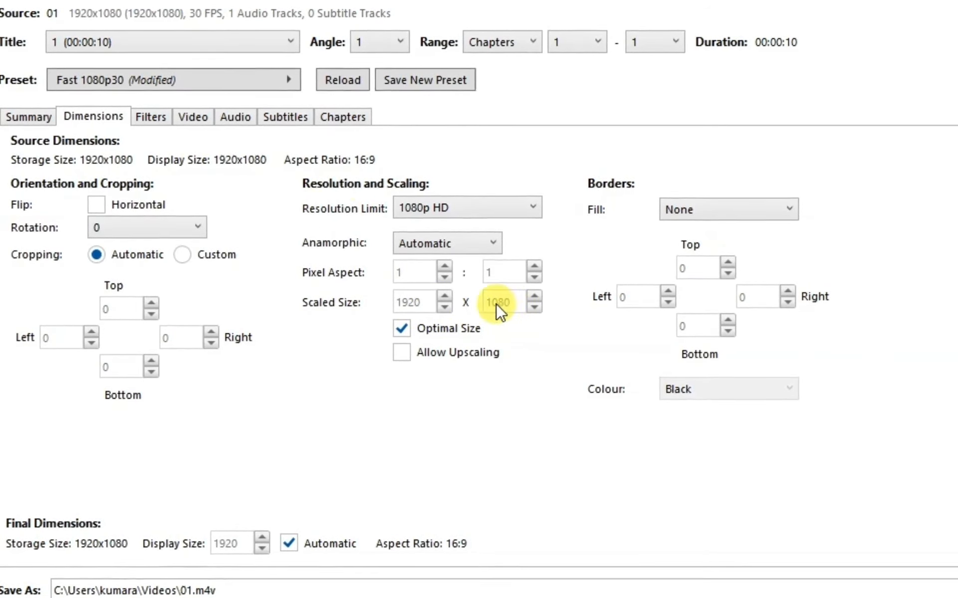
Step: Review the filter settings and the list of available video encoders, keeping H.264 (x264)
{"action": "left_click", "coordinate": [149, 118]}
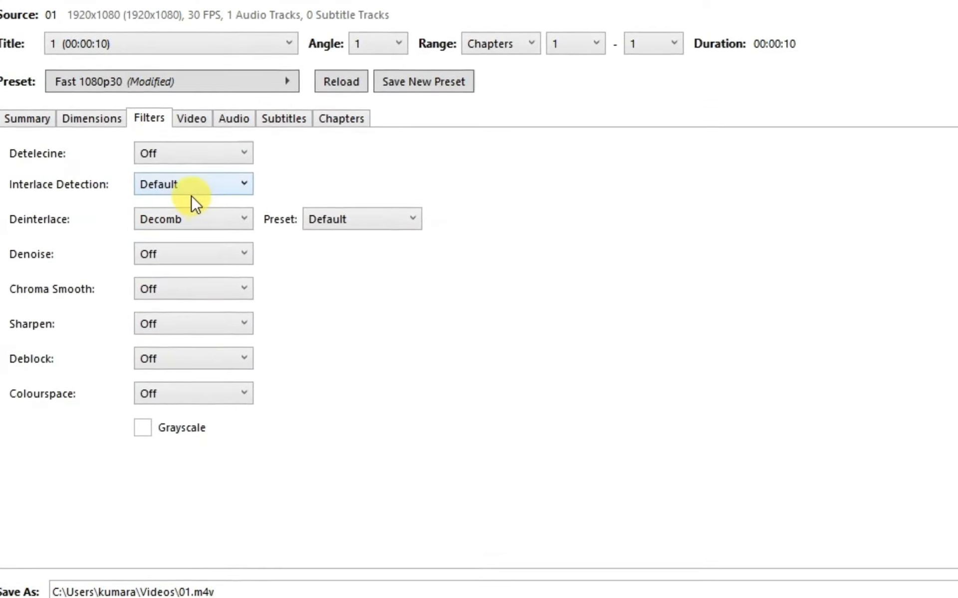
{"action": "left_click", "coordinate": [190, 121]}
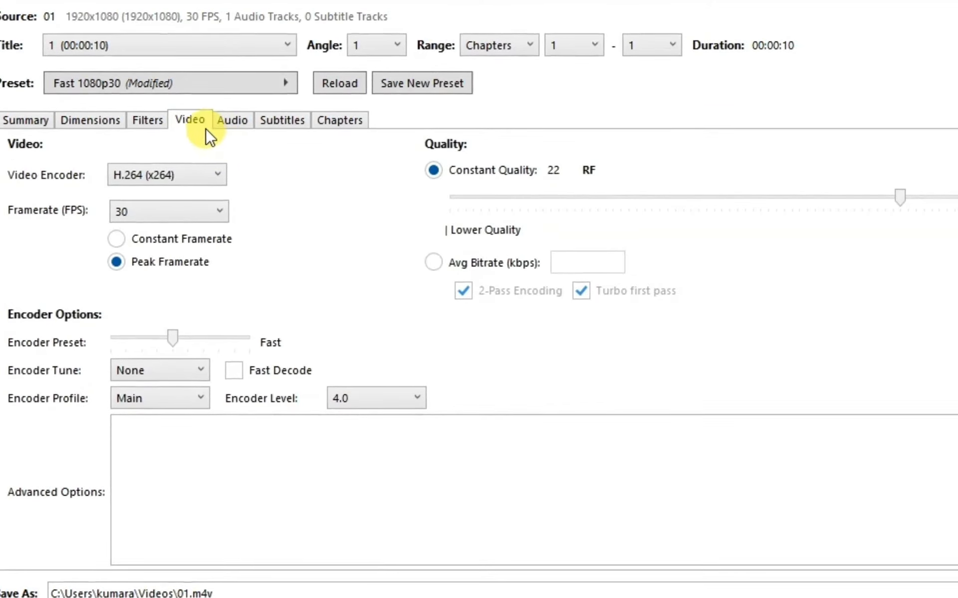
{"action": "left_click", "coordinate": [203, 175]}
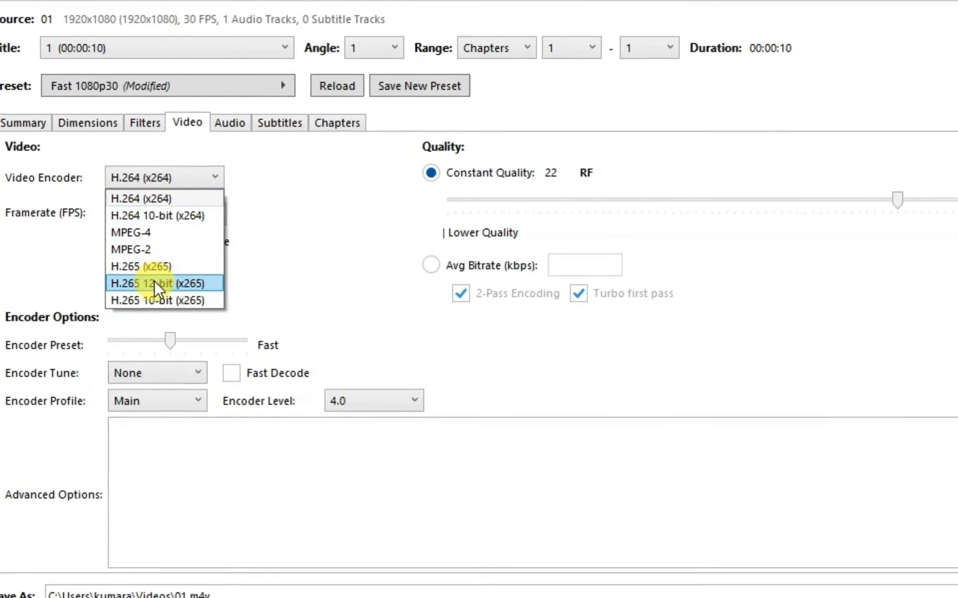
{"action": "left_click", "coordinate": [184, 179]}
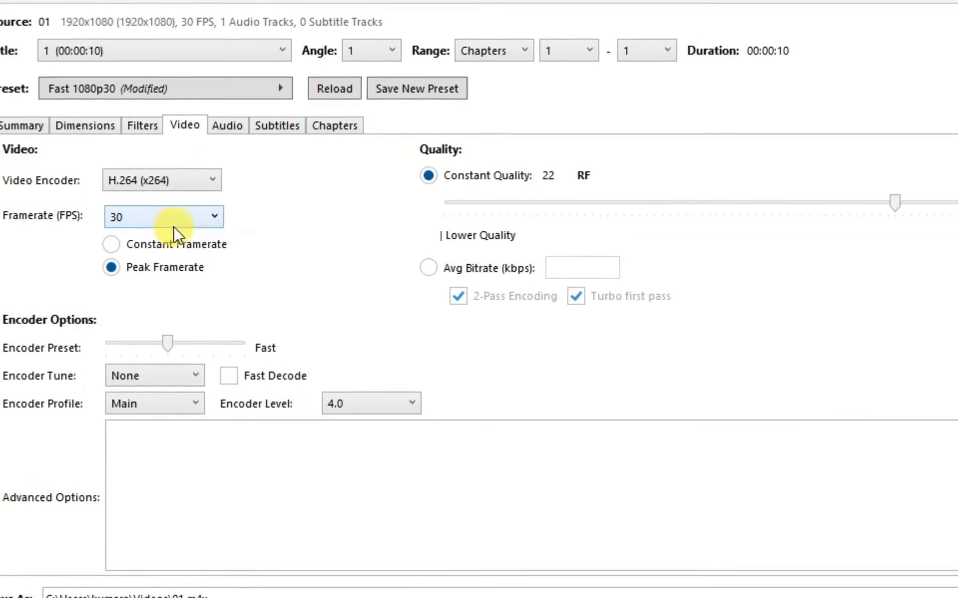
Step: Set the video framerate to Same as source
{"action": "left_click", "coordinate": [214, 222]}
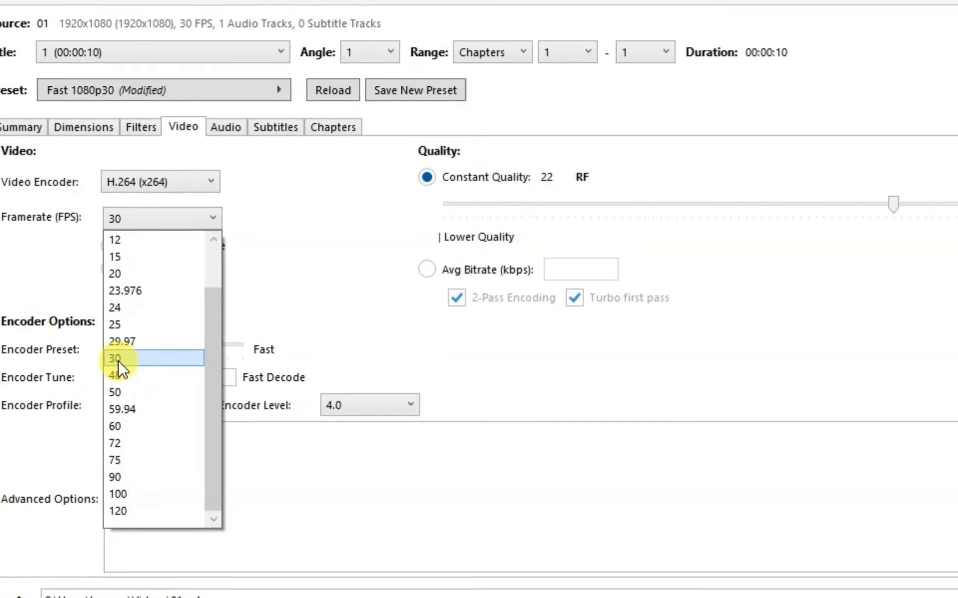
{"action": "left_click_drag", "start_coordinate": [211, 336], "coordinate": [217, 276]}
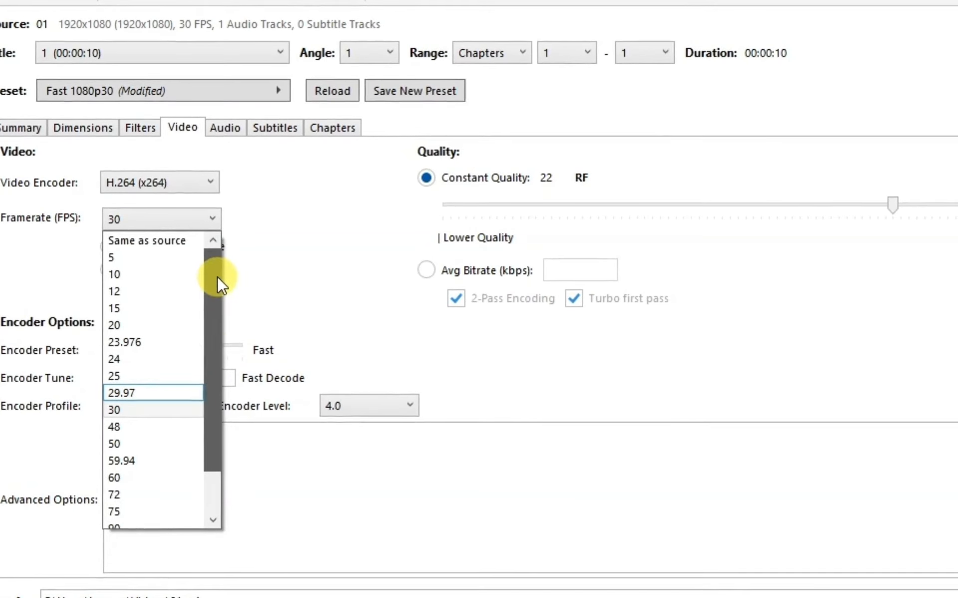
{"action": "left_click", "coordinate": [162, 240]}
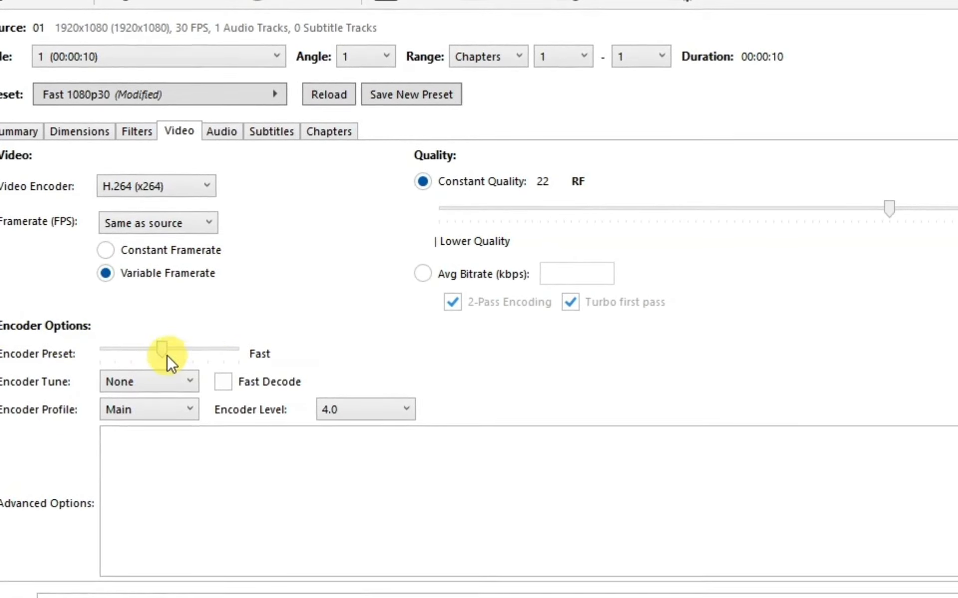
Step: Try the Slow encoder preset and return it to Fast
{"action": "mouse_move", "coordinate": [162, 350]}
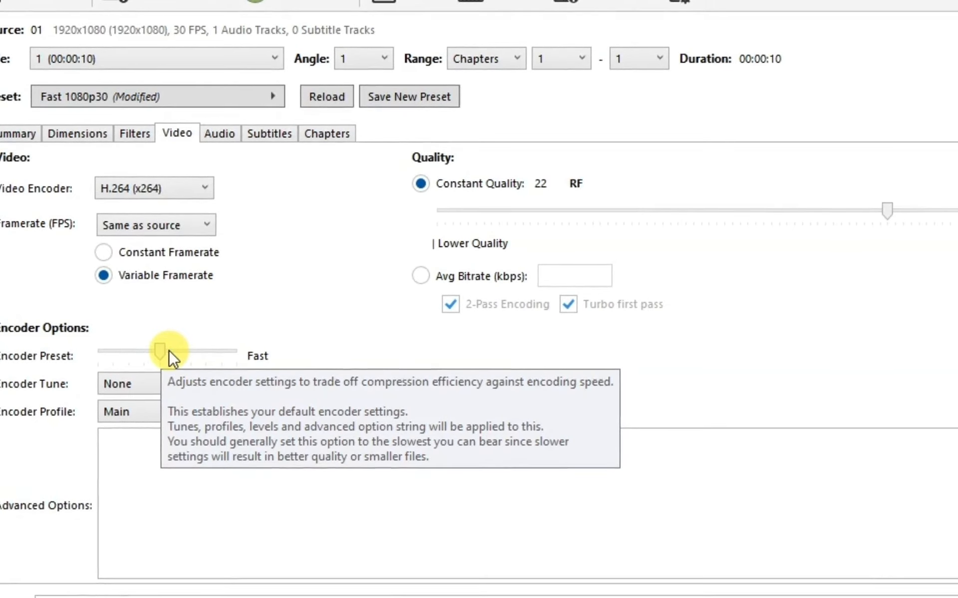
{"action": "left_click", "coordinate": [160, 351]}
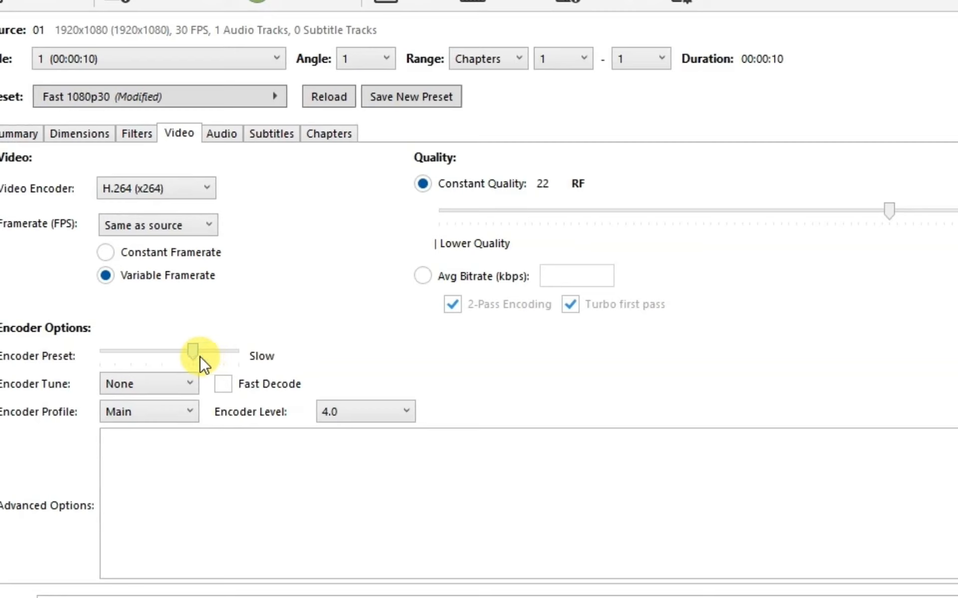
{"action": "left_click_drag", "start_coordinate": [200, 356], "coordinate": [167, 352]}
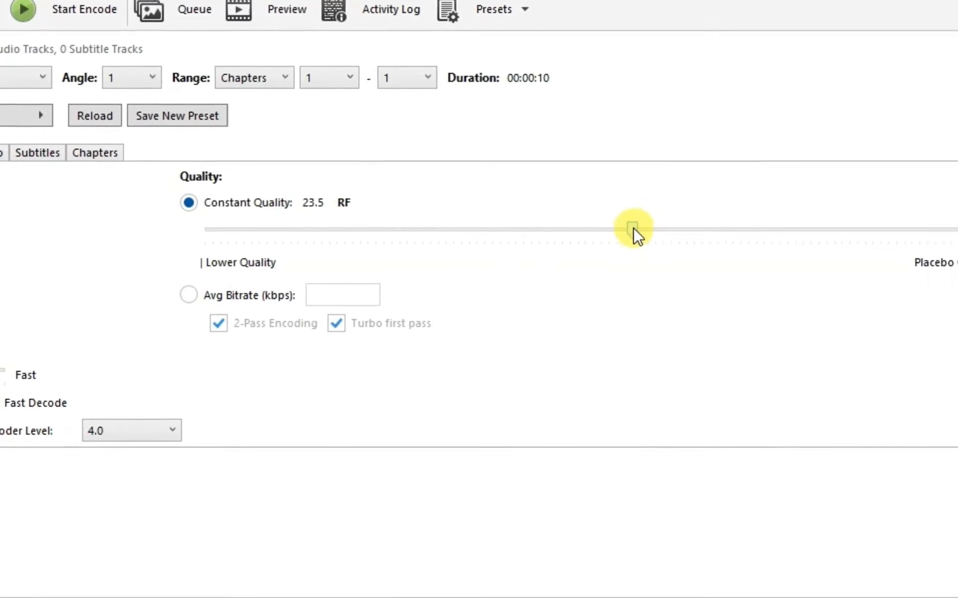
Step: Lower the video's constant quality to RF 25
{"action": "left_click_drag", "start_coordinate": [625, 232], "coordinate": [590, 235]}
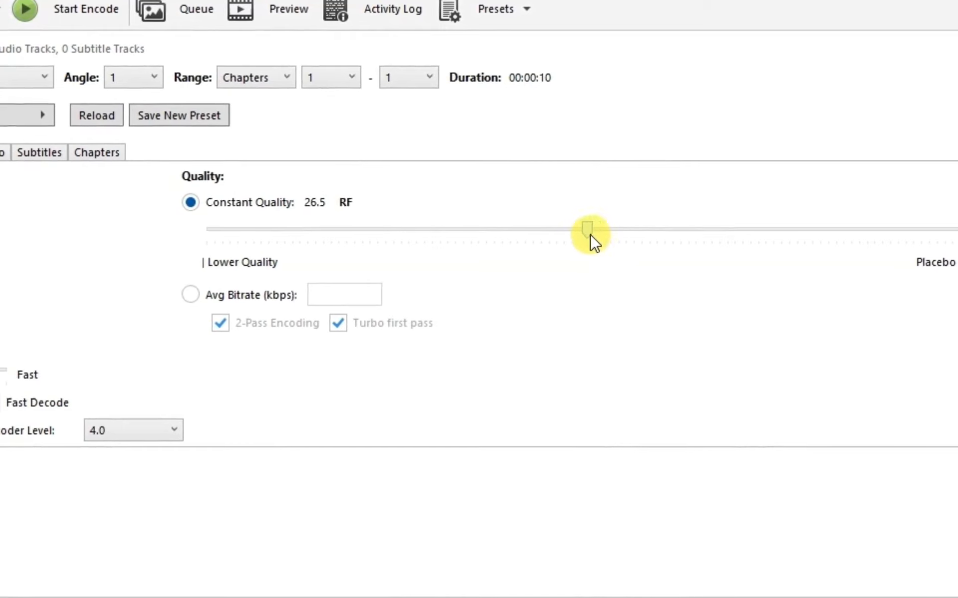
{"action": "left_click_drag", "start_coordinate": [529, 237], "coordinate": [510, 237]}
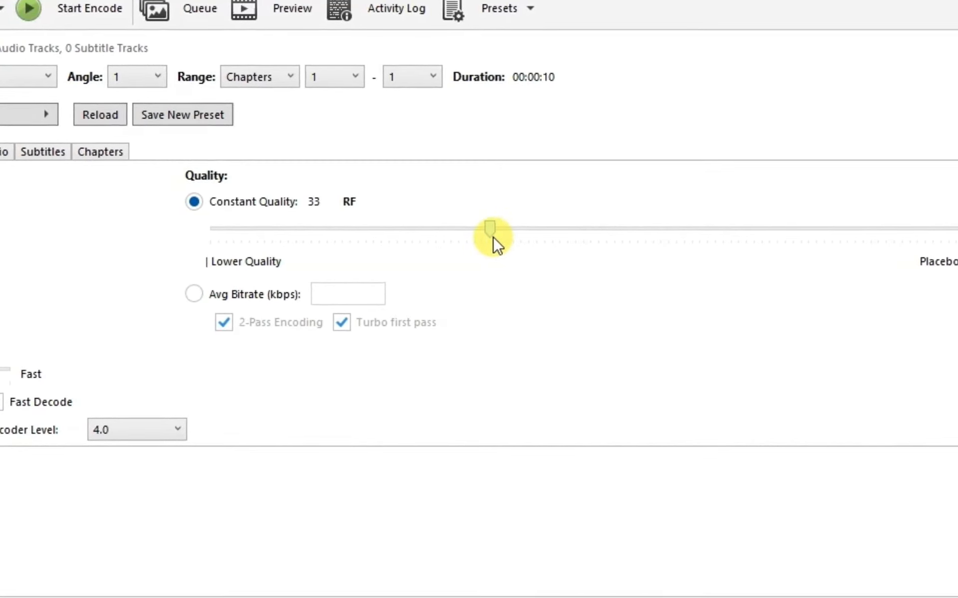
{"action": "mouse_move", "coordinate": [472, 237]}
{"action": "left_mouse_down"}
{"action": "mouse_move", "coordinate": [451, 238]}
{"action": "mouse_move", "coordinate": [480, 243]}
{"action": "left_mouse_up"}
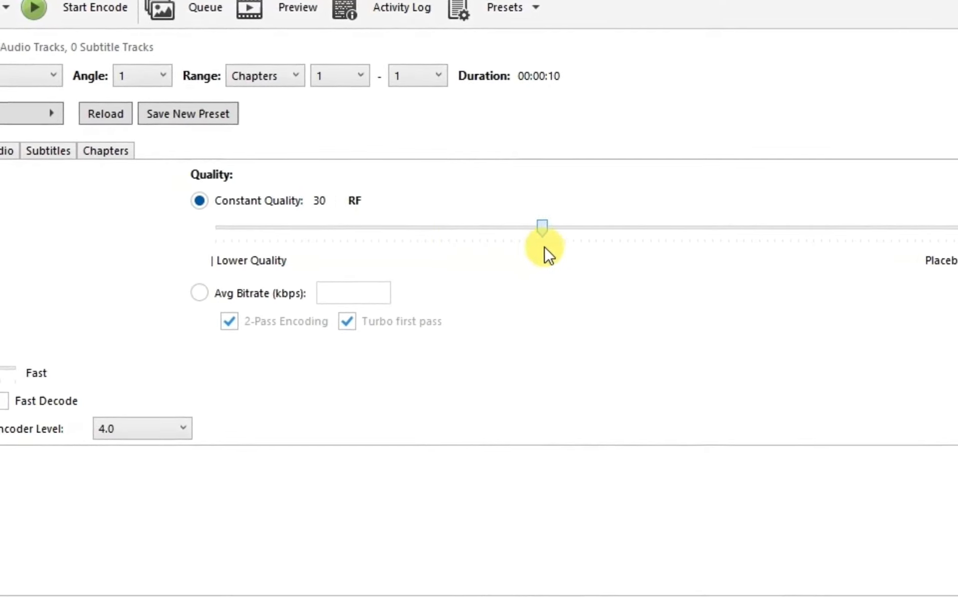
{"action": "left_click_drag", "start_coordinate": [564, 244], "coordinate": [603, 242]}
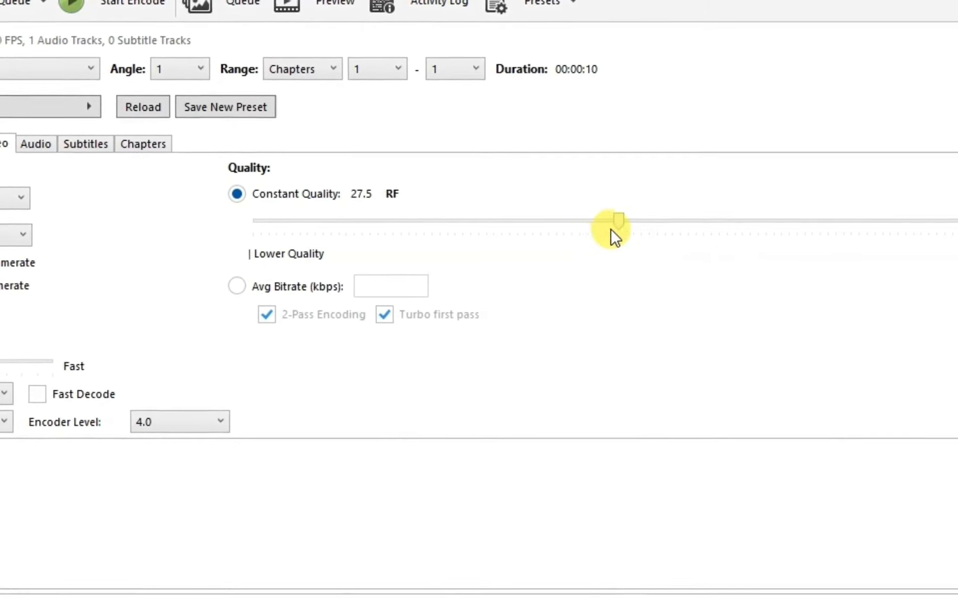
{"action": "left_click_drag", "start_coordinate": [616, 223], "coordinate": [597, 225]}
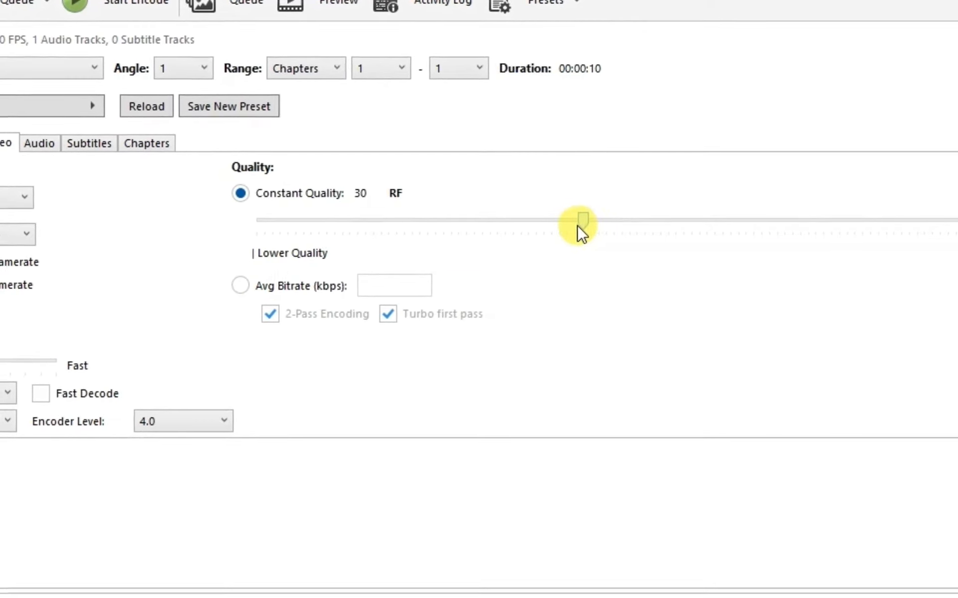
{"action": "left_click_drag", "start_coordinate": [557, 233], "coordinate": [626, 236]}
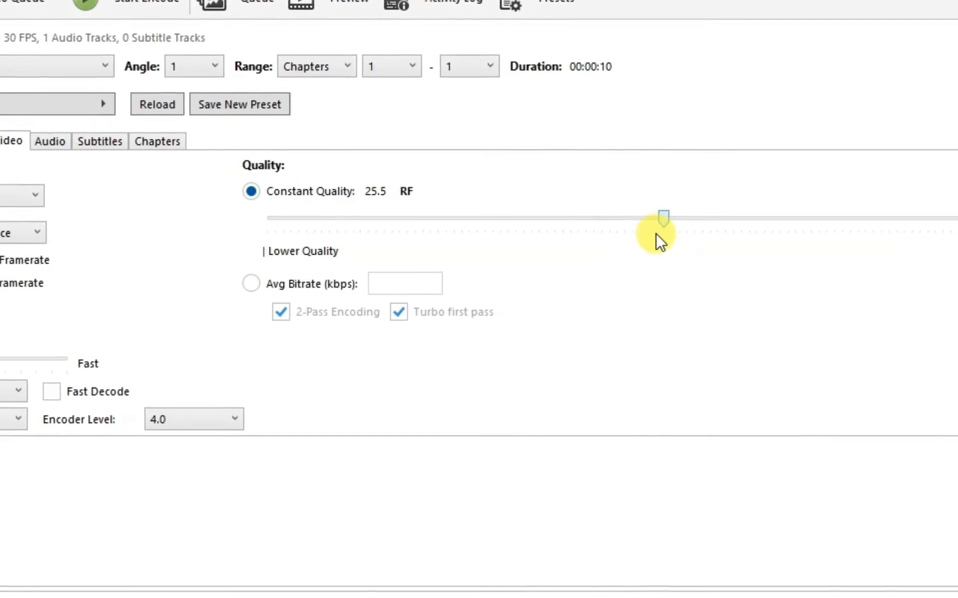
{"action": "left_click_drag", "start_coordinate": [658, 242], "coordinate": [667, 242]}
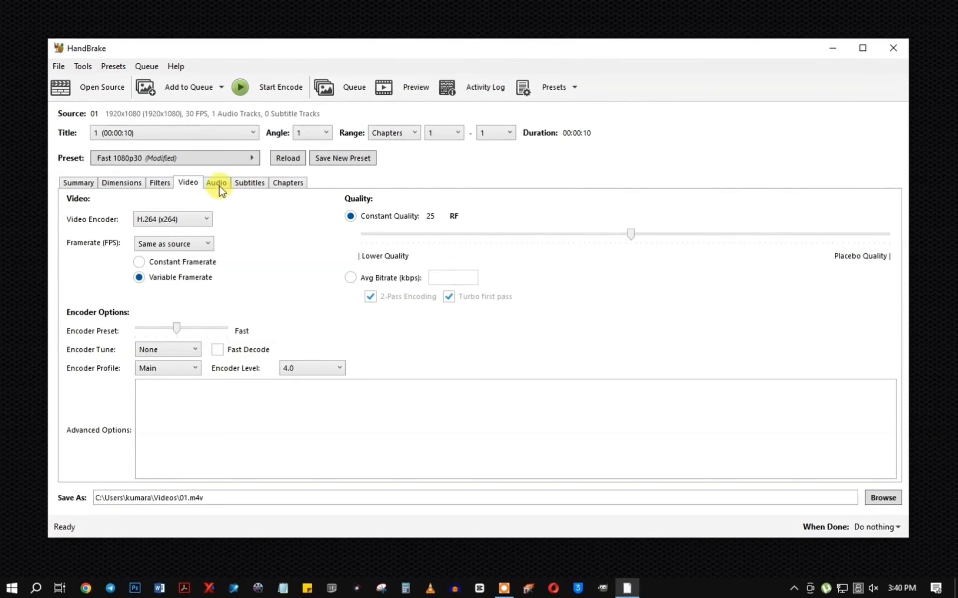
Step: Examine the audio, subtitle and chapter settings, and return to the video settings
{"action": "left_click", "coordinate": [218, 186]}
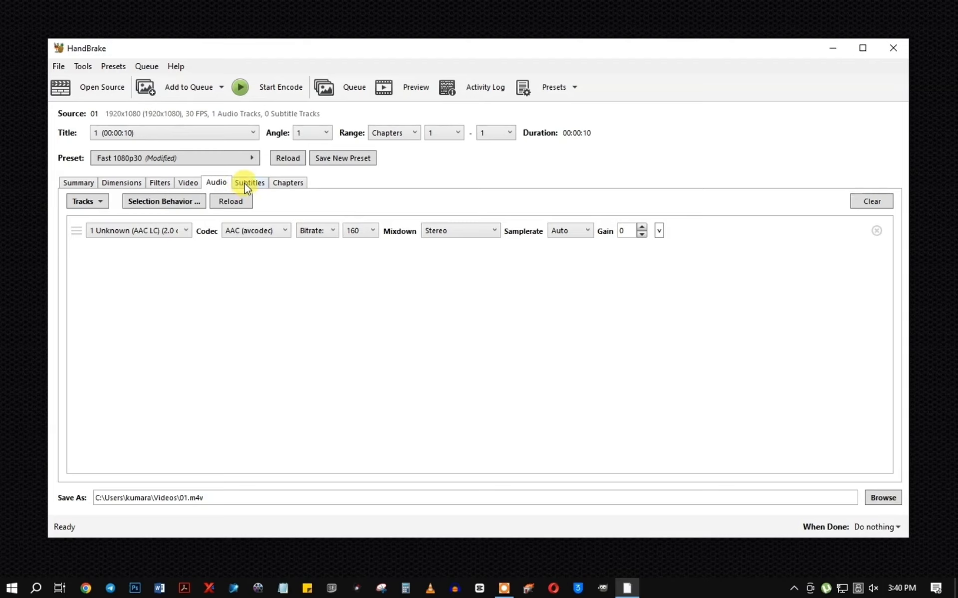
{"action": "left_click", "coordinate": [246, 185]}
{"action": "left_click", "coordinate": [289, 182]}
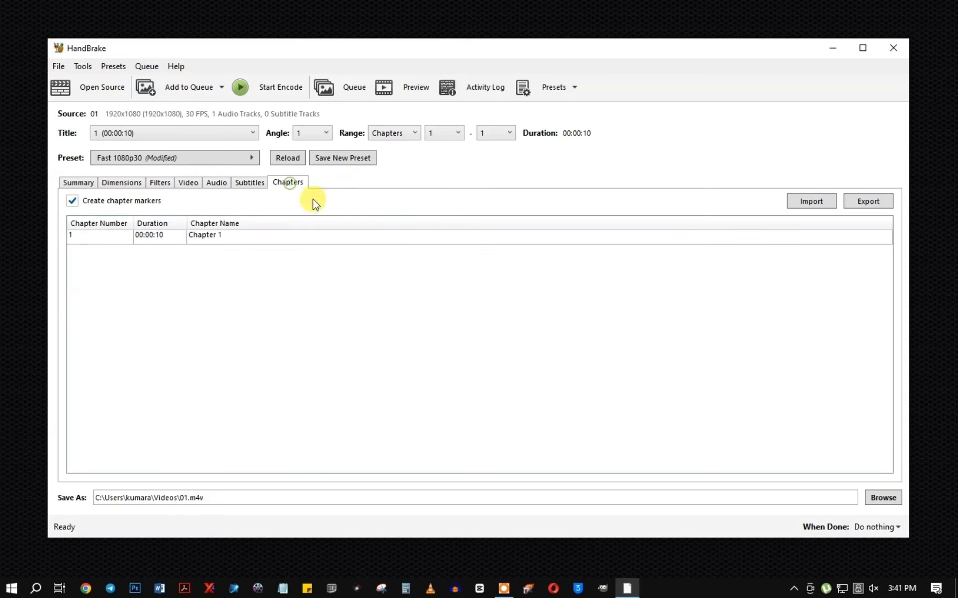
{"action": "left_click", "coordinate": [216, 183]}
{"action": "left_click", "coordinate": [188, 183]}
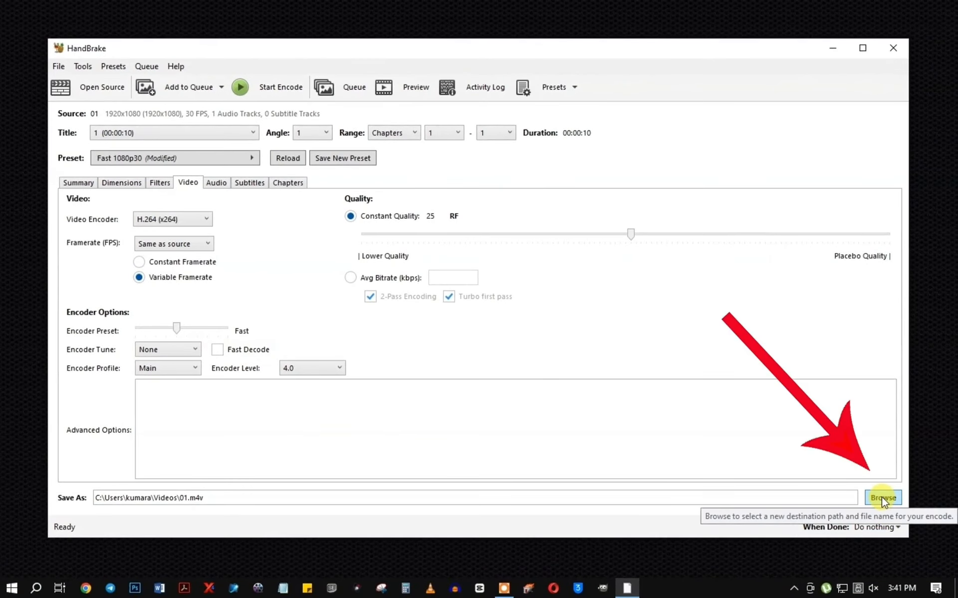
Step: Open the output destination chooser for the encoded file and close it without saving
{"action": "left_click", "coordinate": [882, 498]}
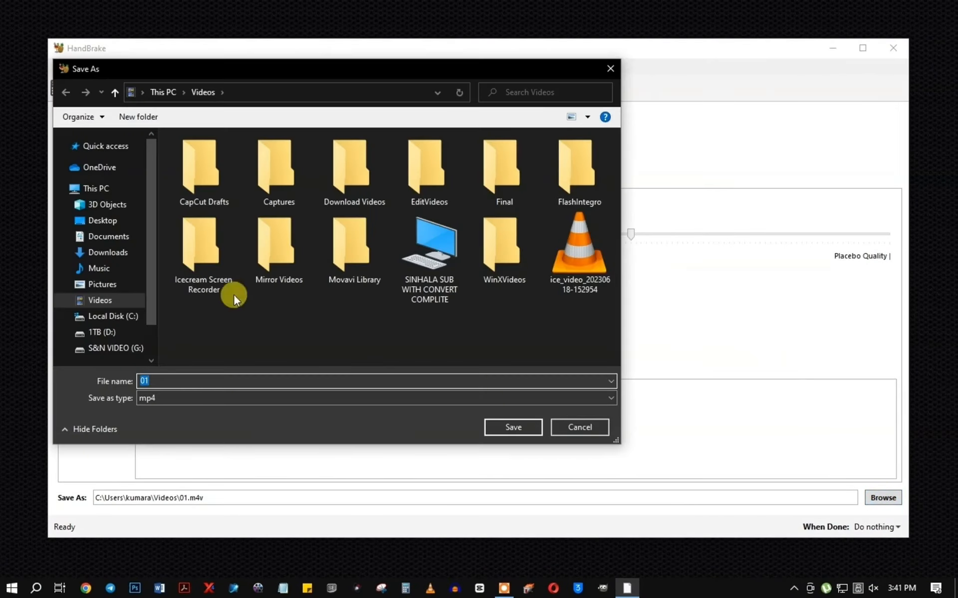
{"action": "left_click", "coordinate": [611, 68]}
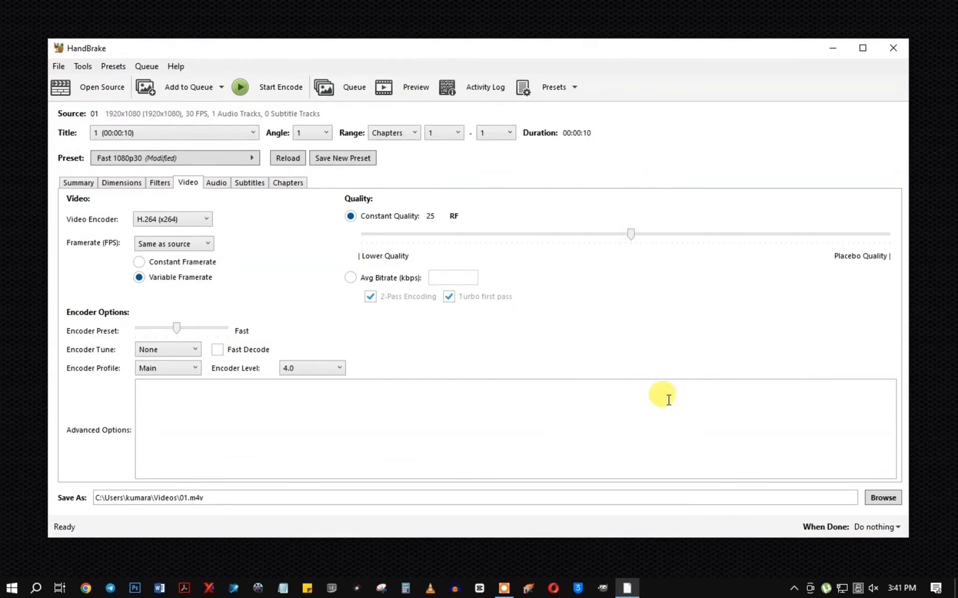
Step: Return to the output summary, encode the video, and minimize the encoder window once the queue finishes
{"action": "left_click", "coordinate": [80, 185]}
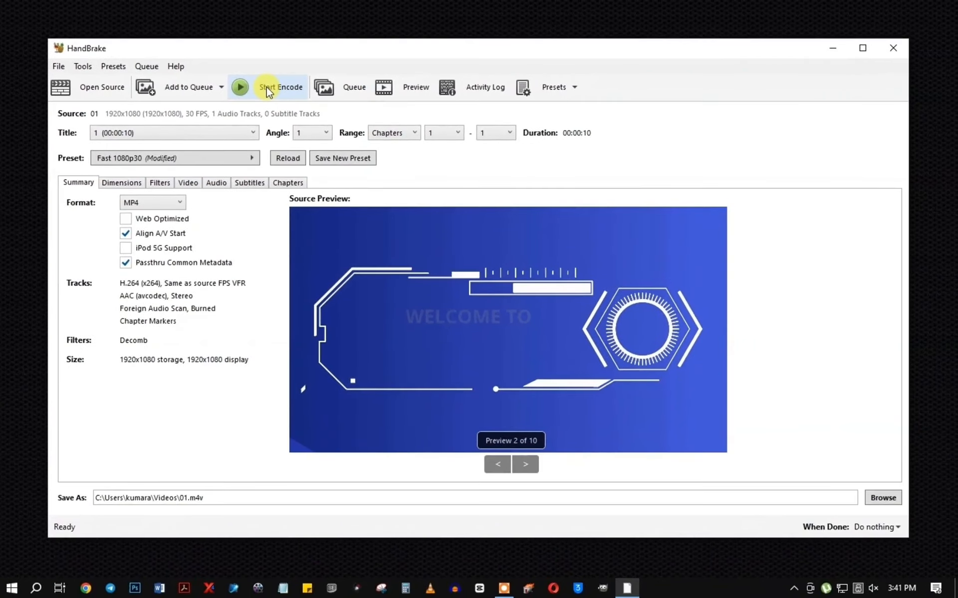
{"action": "left_click", "coordinate": [268, 91]}
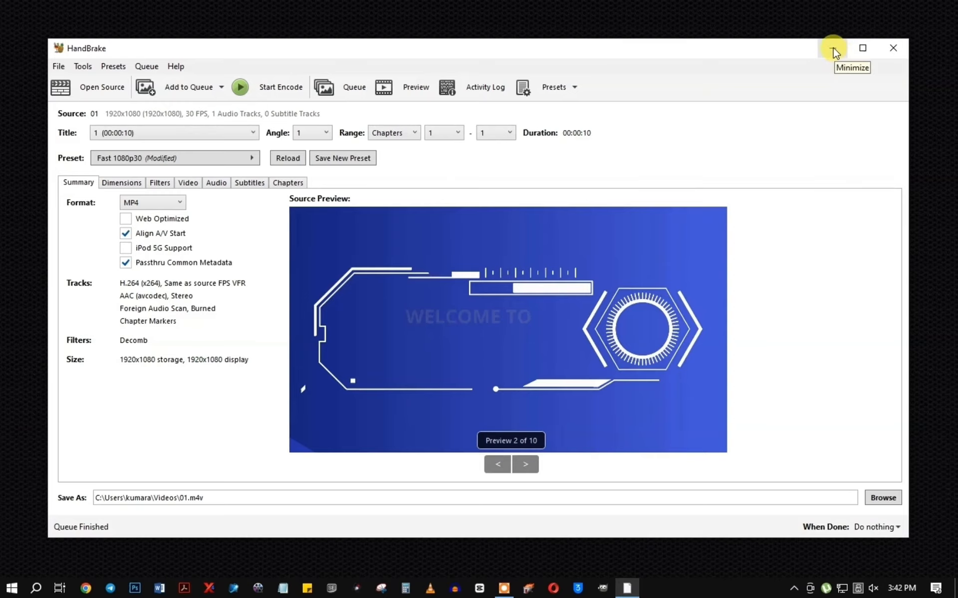
{"action": "left_click", "coordinate": [833, 49]}
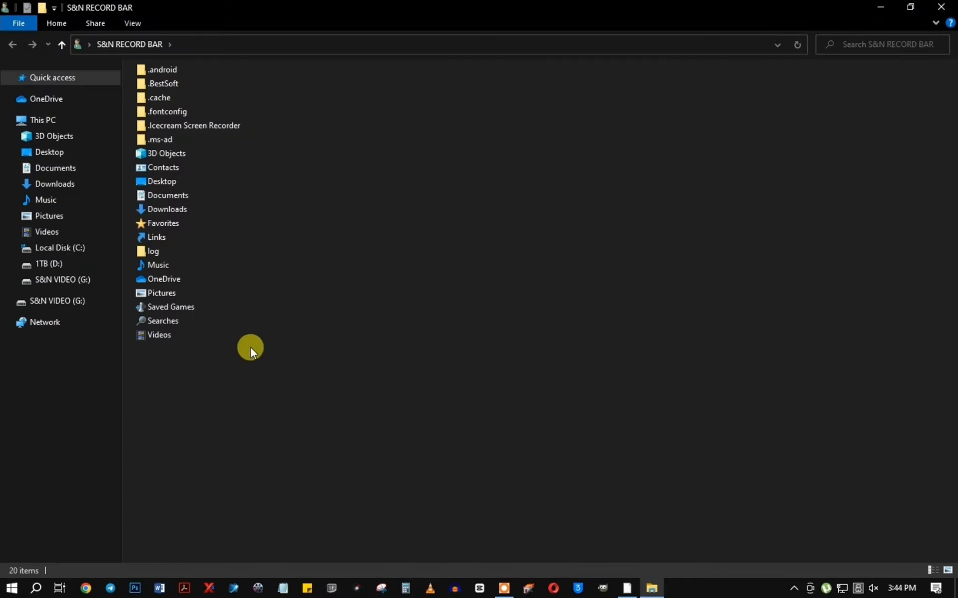
Step: Cut the encoded video 01 from the user's Videos folder in File Explorer and close the folder window
{"action": "double_click", "coordinate": [161, 334]}
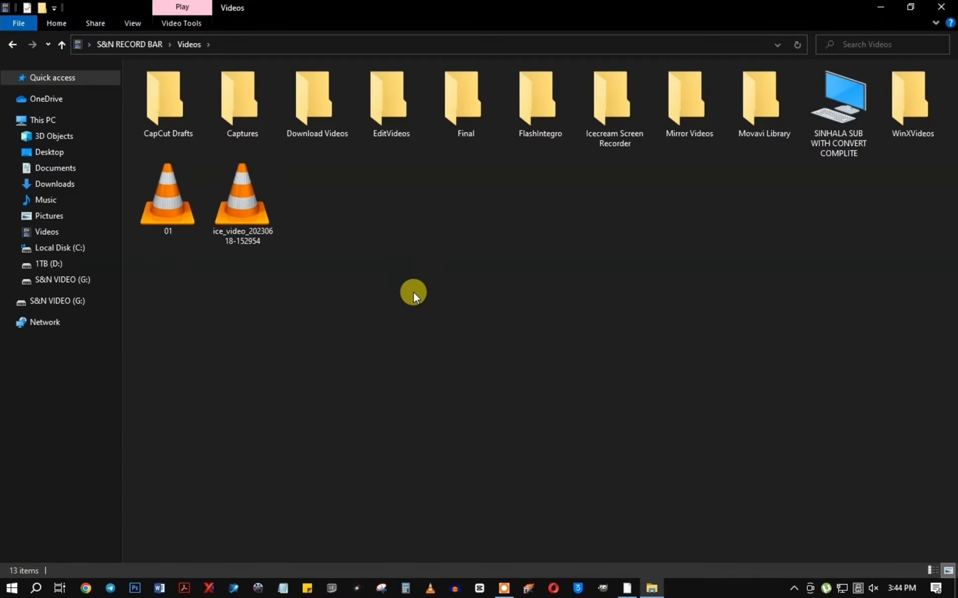
{"action": "left_click", "coordinate": [158, 201]}
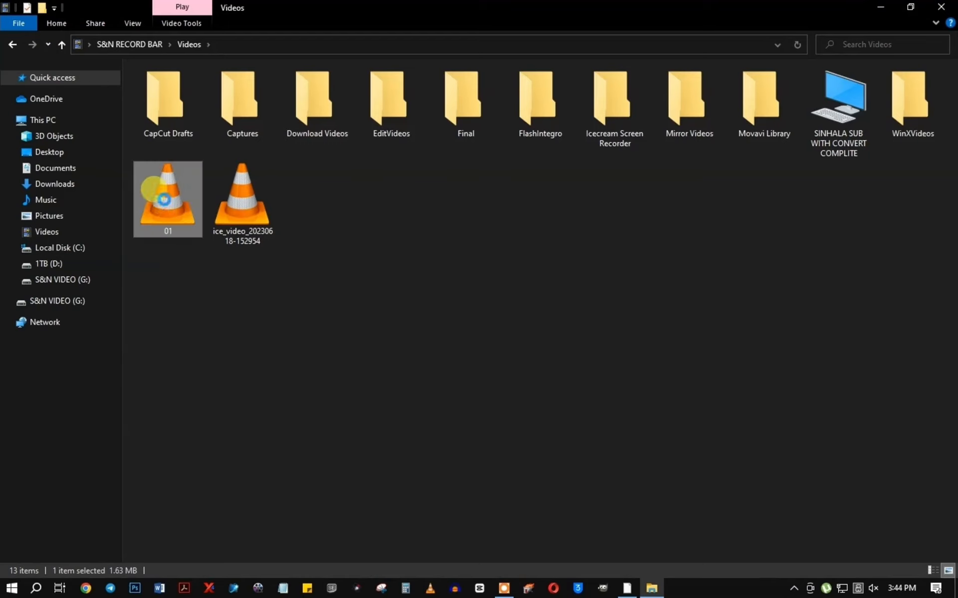
{"action": "right_click", "coordinate": [163, 199]}
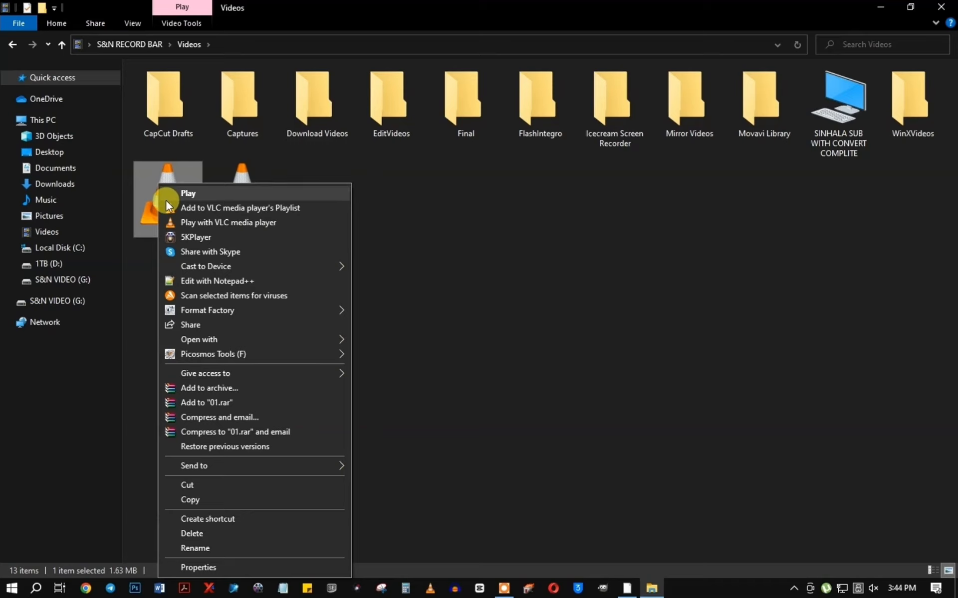
{"action": "left_click", "coordinate": [189, 485]}
{"action": "left_click", "coordinate": [941, 7]}
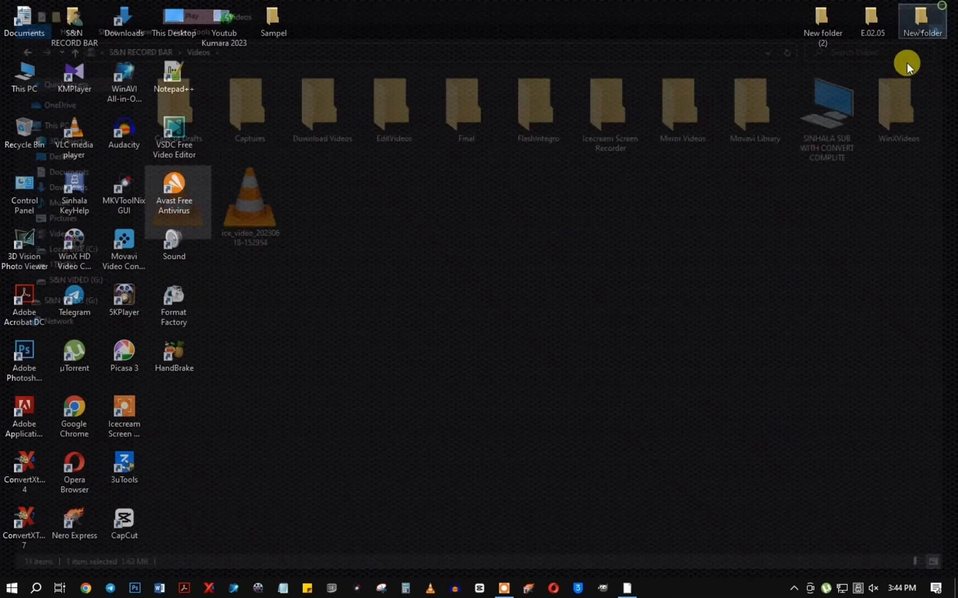
Step: Open the Sampel folder on the desktop and start renaming the original video 01
{"action": "double_click", "coordinate": [269, 22]}
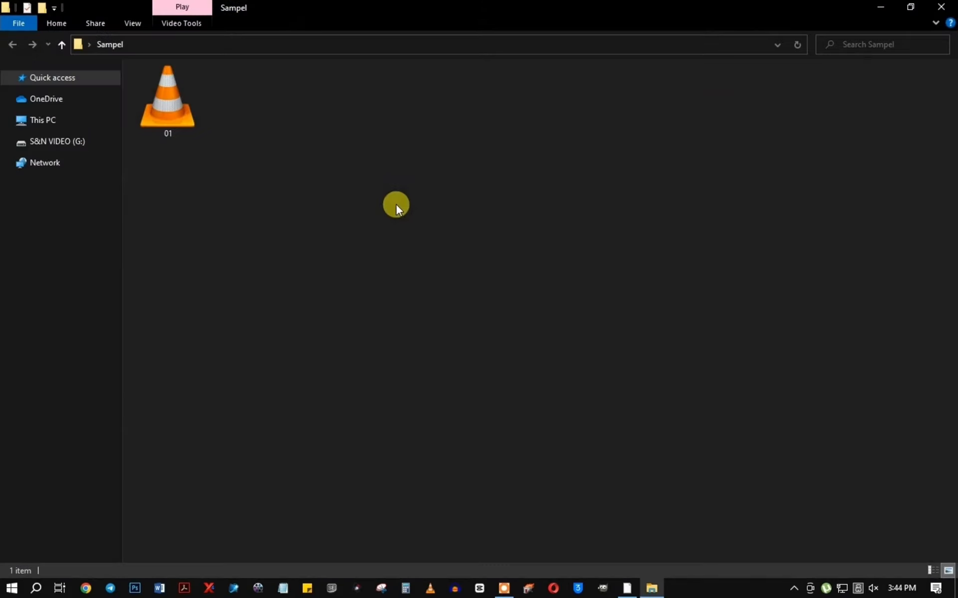
{"action": "right_click", "coordinate": [249, 170]}
{"action": "left_click", "coordinate": [178, 122]}
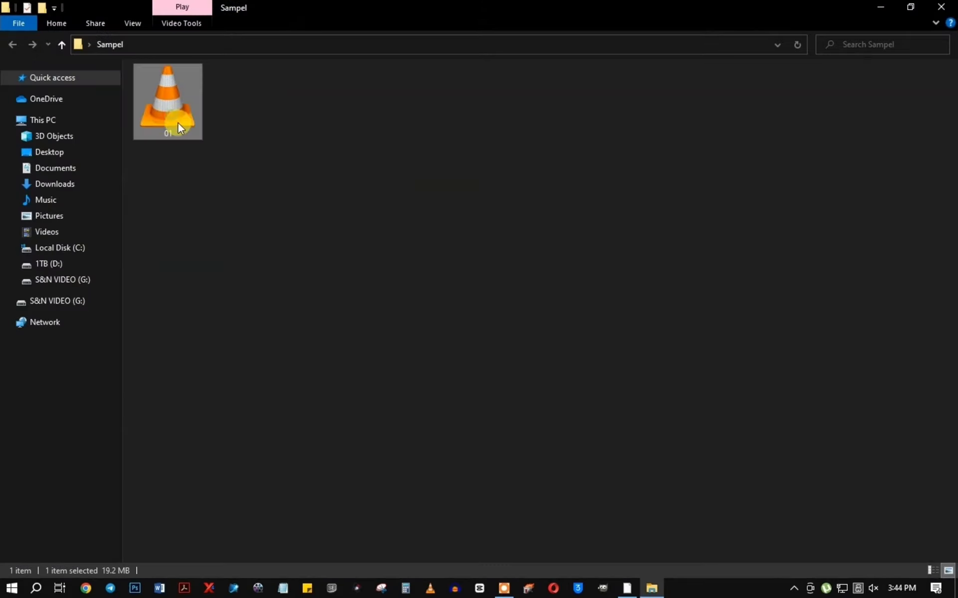
{"action": "mouse_move", "coordinate": [190, 125]}
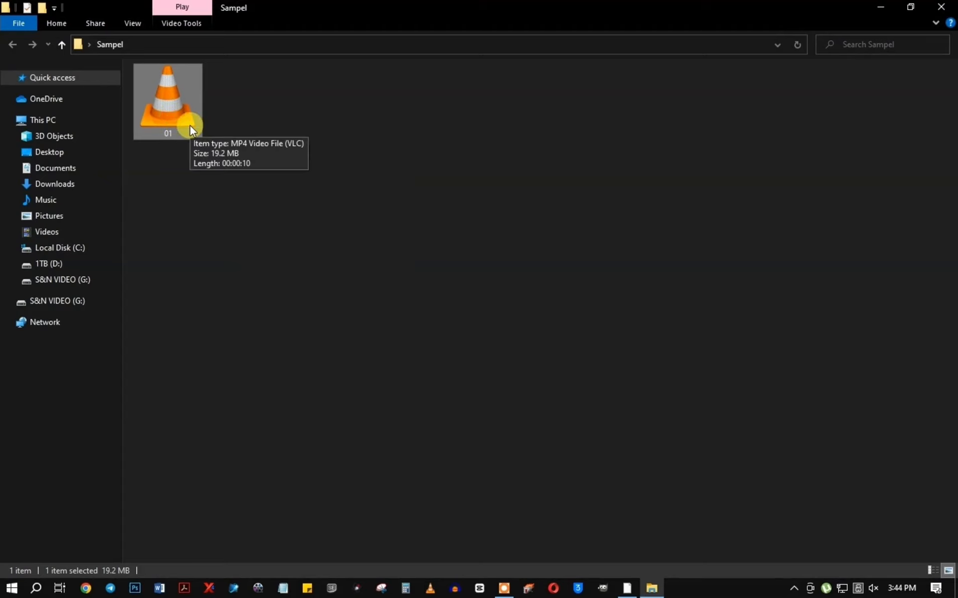
{"action": "key", "text": "F2"}
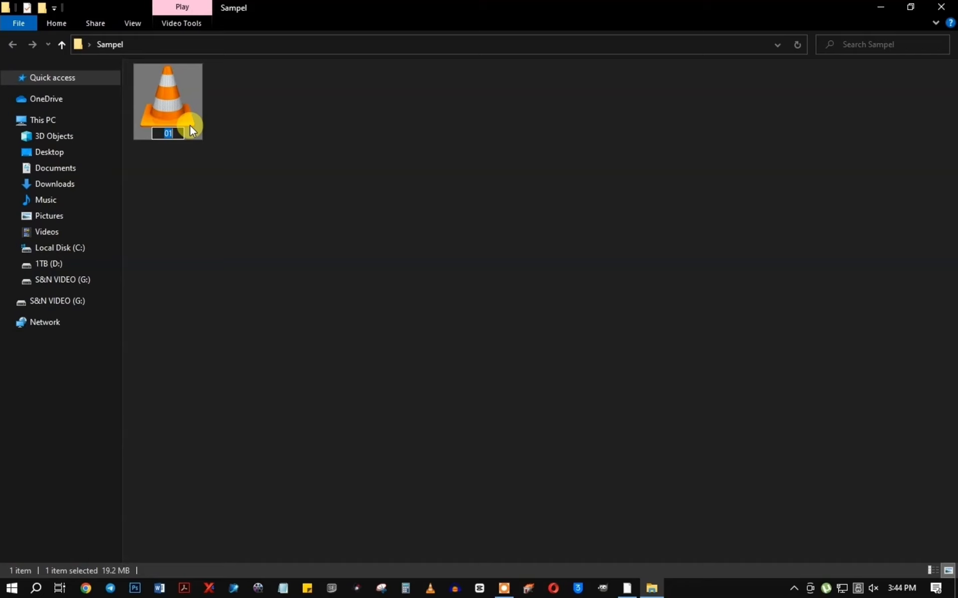
{"action": "type", "text": "0"}
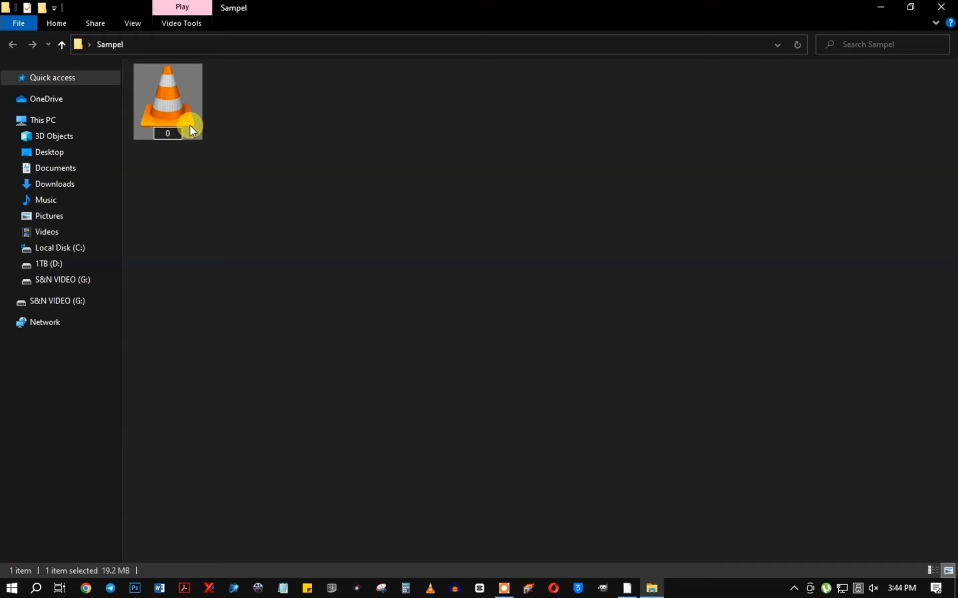